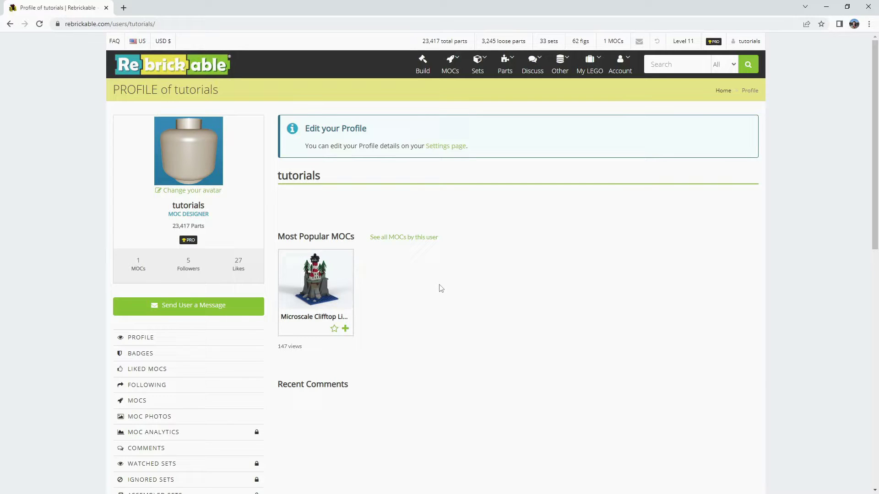
- Open the user's My MOCs list from the '1 MOCs' link in the top bar
click(614, 42)
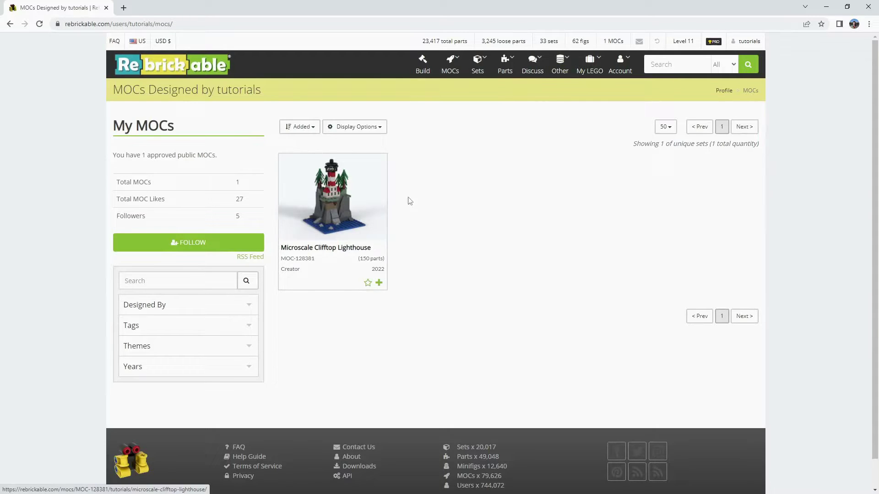
- Open the Microscale Clifftop Lighthouse MOC, browse its parts inventory, then view its comments
click(336, 199)
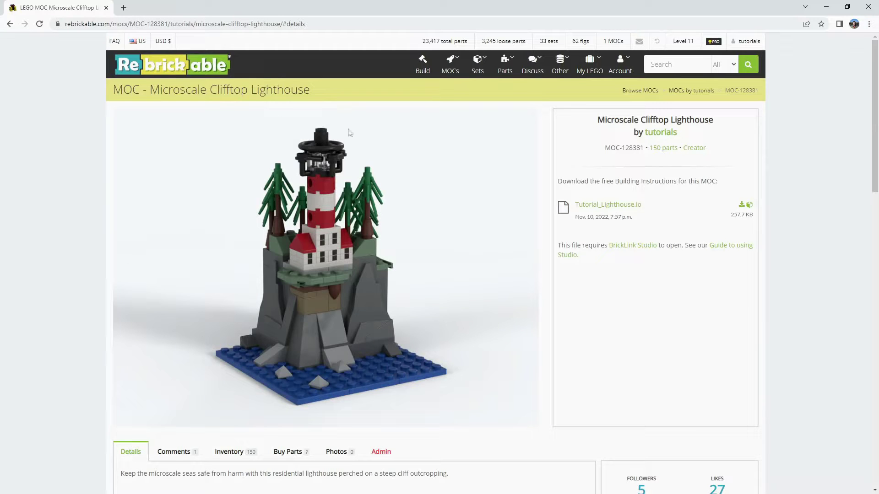
scroll(272, 223, down, 3)
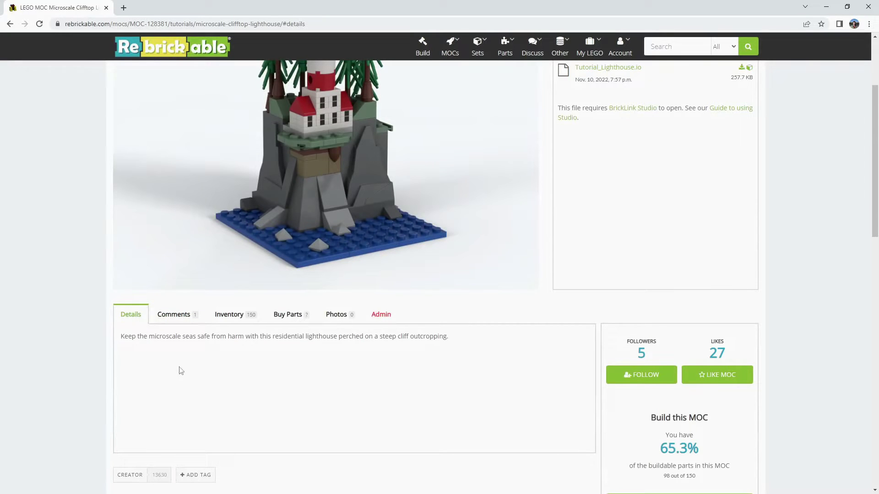
click(232, 322)
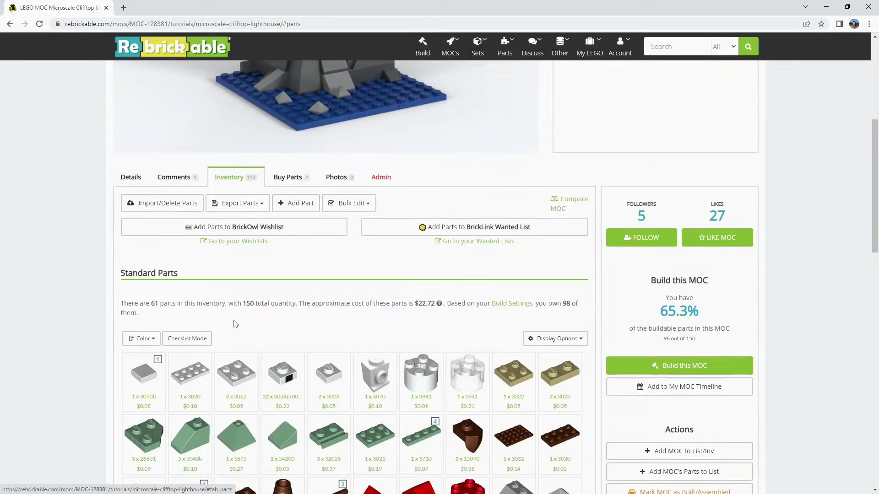
scroll(108, 327, down, 4)
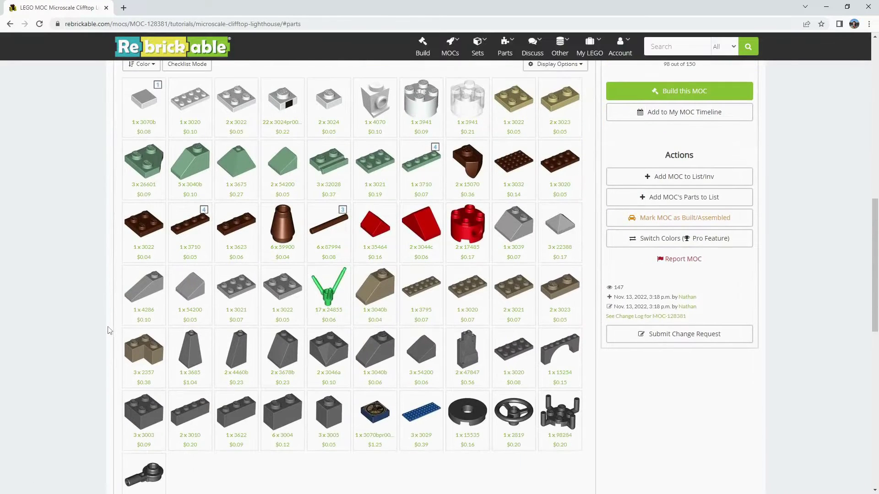
scroll(107, 331, up, 9)
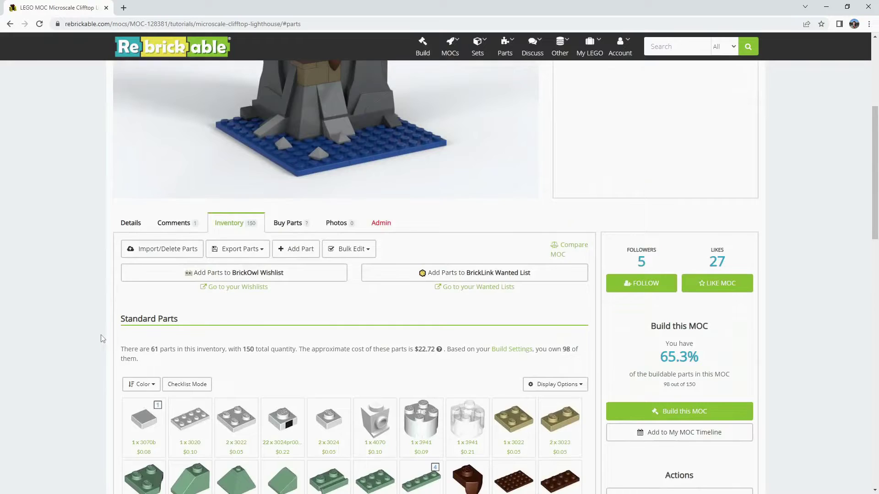
click(174, 315)
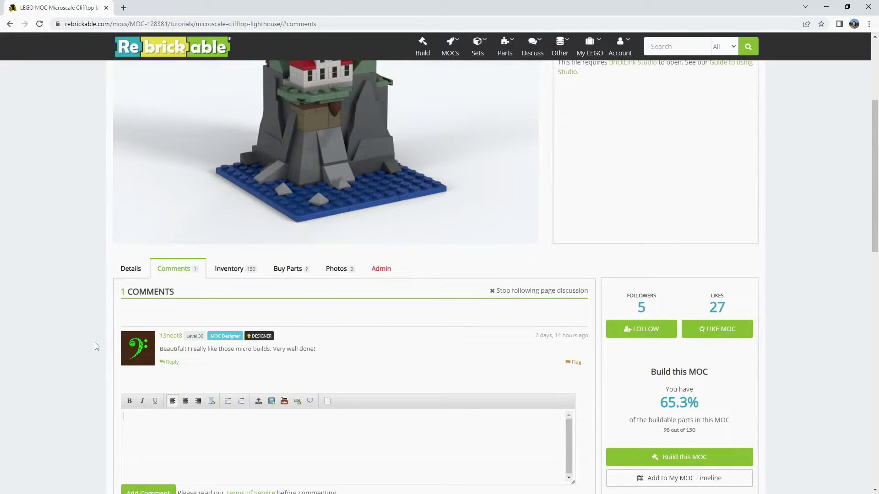
- Browse the Buy Parts store offers, then return to the 150-part inventory
click(283, 321)
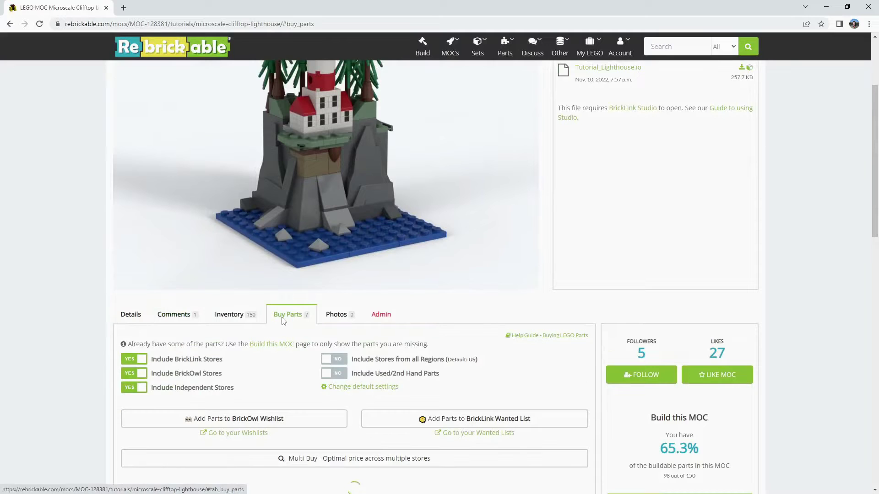
scroll(252, 353, down, 1)
scroll(252, 352, down, 4)
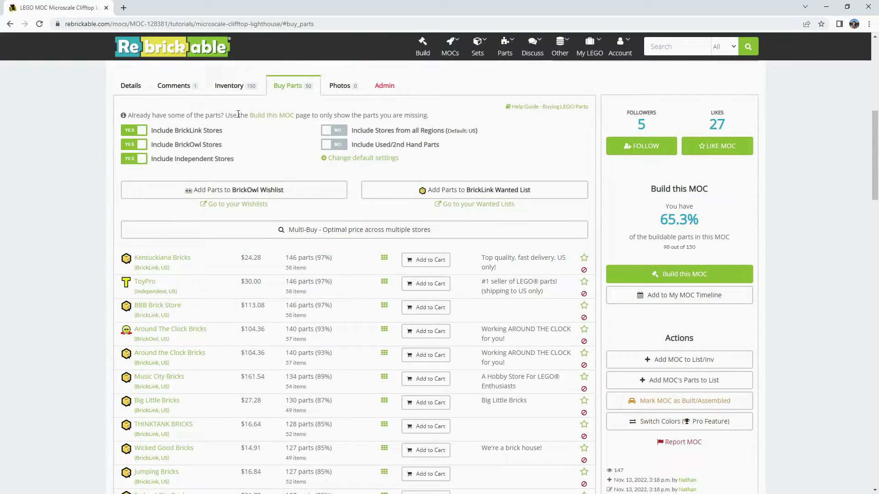
scroll(85, 274, up, 4)
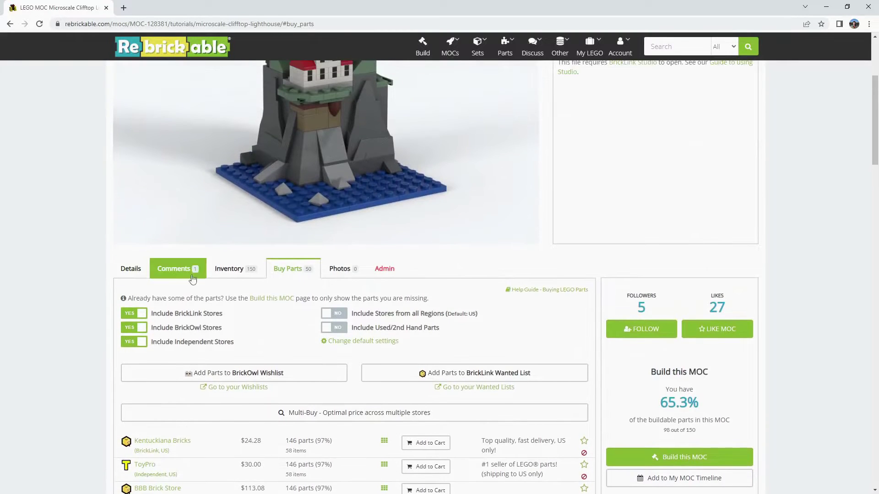
click(228, 268)
scroll(85, 293, down, 4)
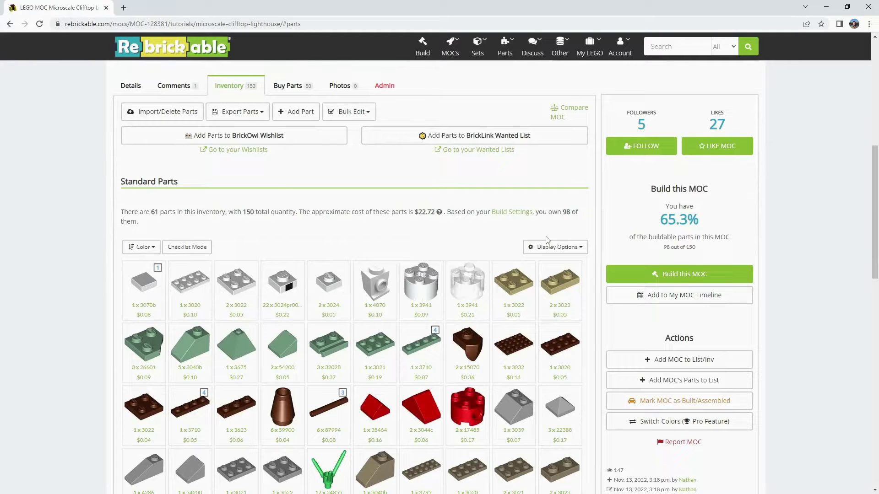
- Turn on Highlight missing parts and Highlight parts you own in Display Options, then review the grid
click(547, 249)
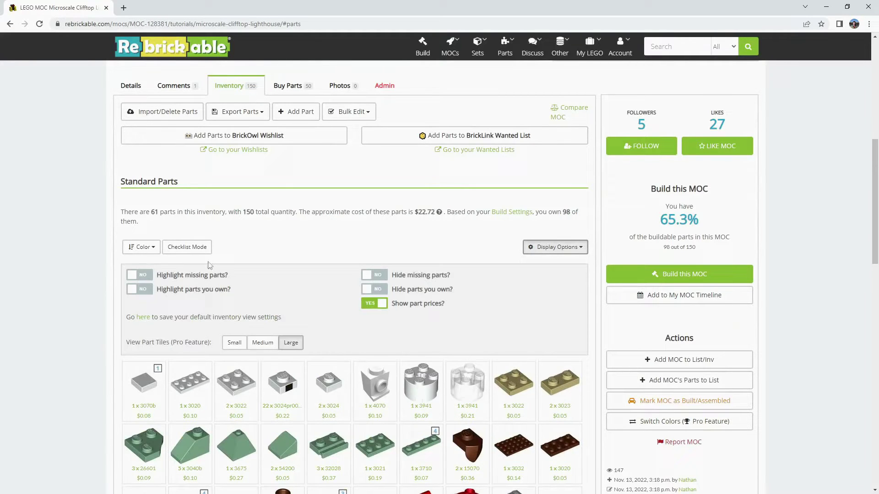
click(140, 276)
click(140, 289)
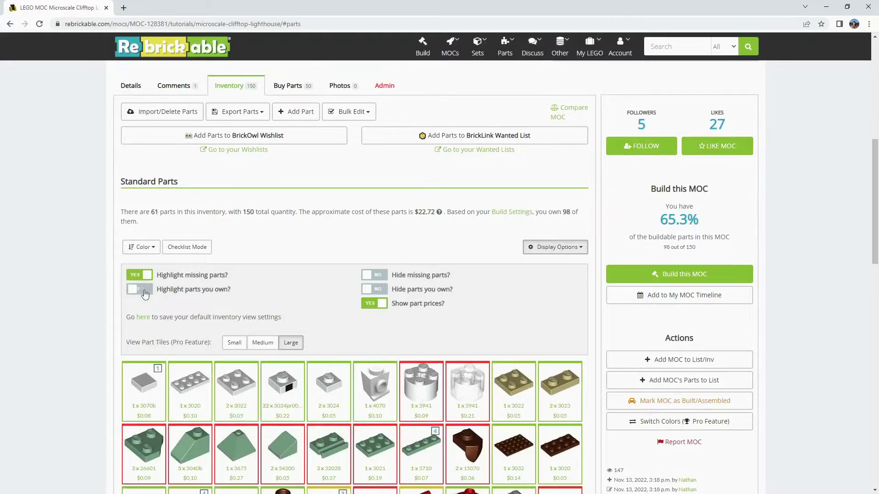
scroll(283, 302, down, 1)
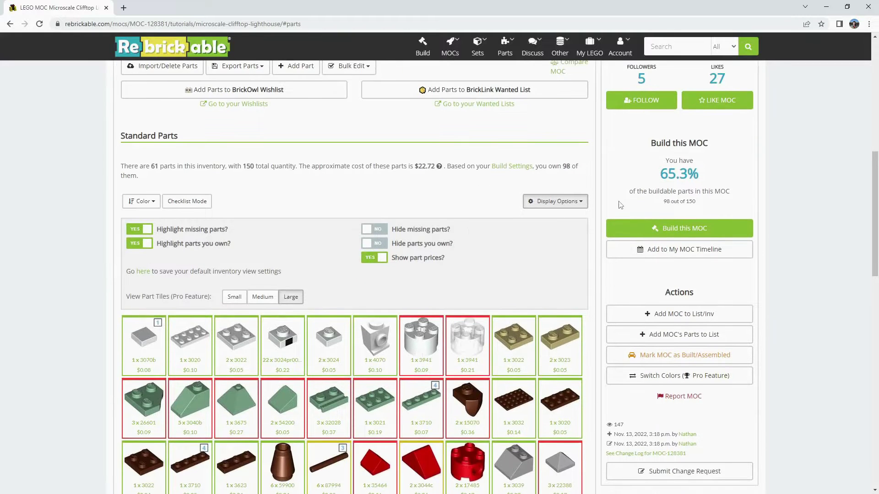
click(549, 205)
scroll(98, 275, down, 2)
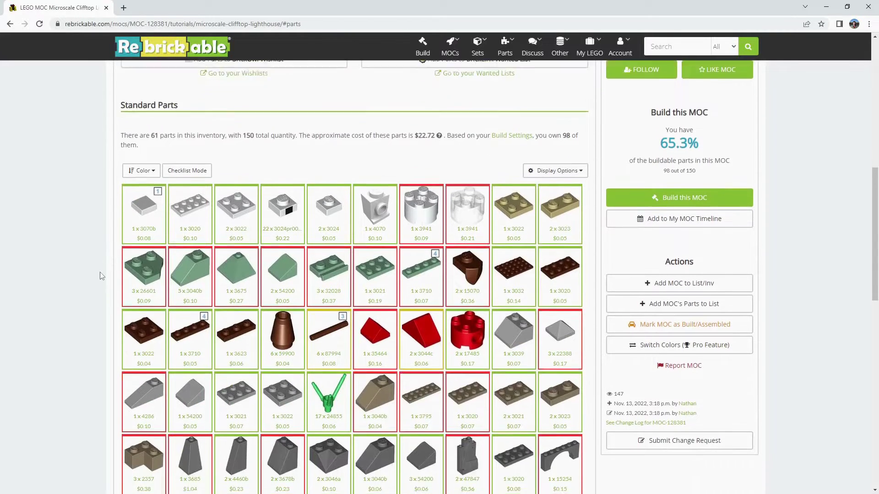
scroll(378, 225, down, 2)
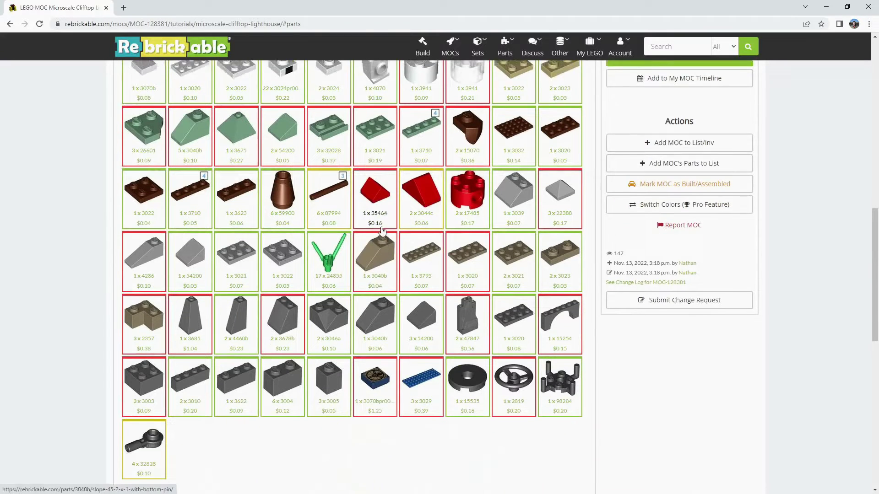
scroll(283, 284, up, 5)
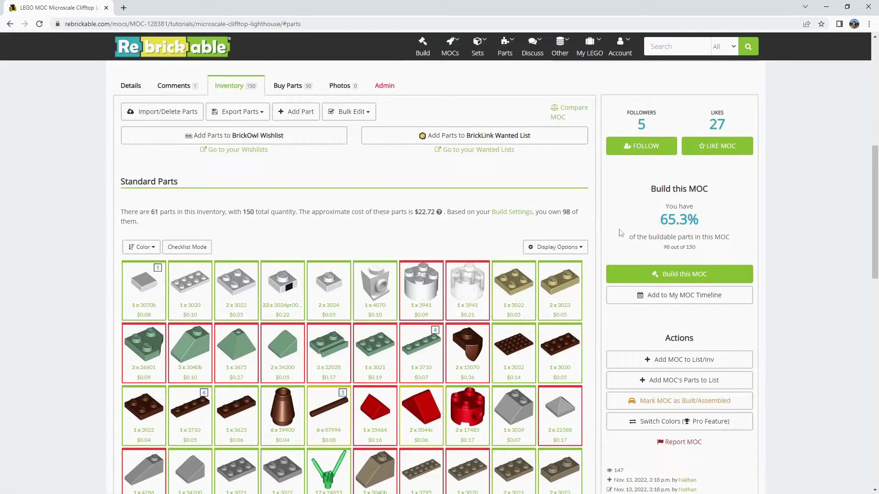
scroll(455, 133, up, 8)
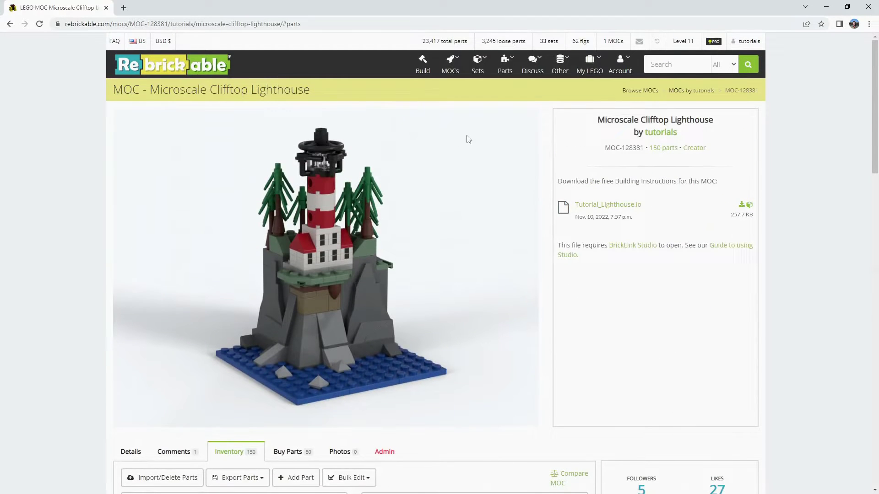
scroll(412, 229, down, 3)
scroll(394, 270, up, 2)
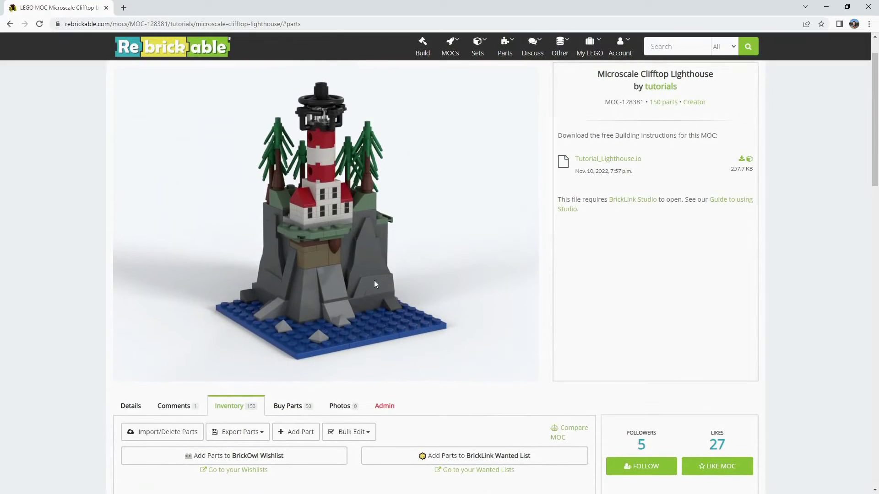
- Show the Photos section, which holds 0 fan photos, and scroll through it
click(342, 406)
scroll(368, 356, down, 2)
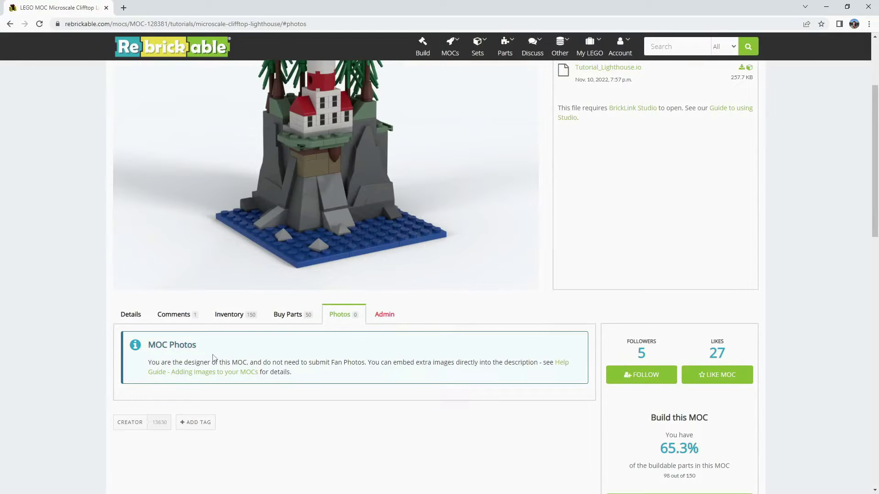
scroll(168, 360, up, 3)
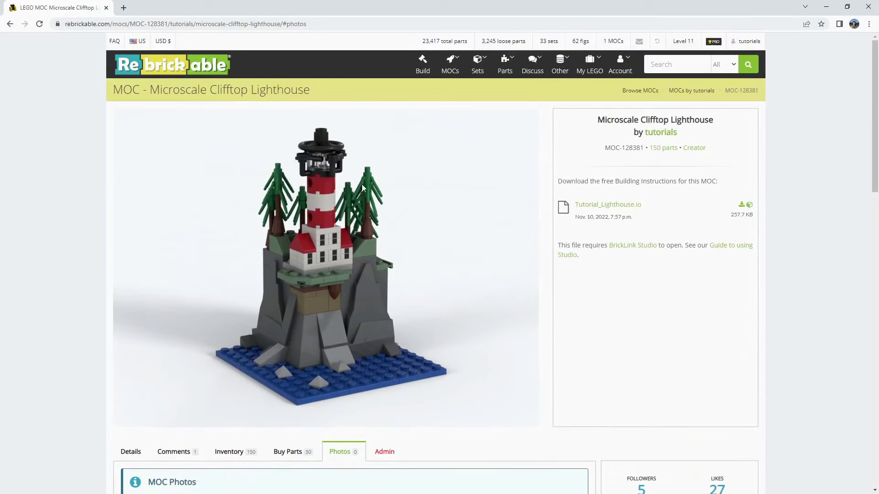
scroll(338, 298, down, 2)
scroll(357, 300, up, 1)
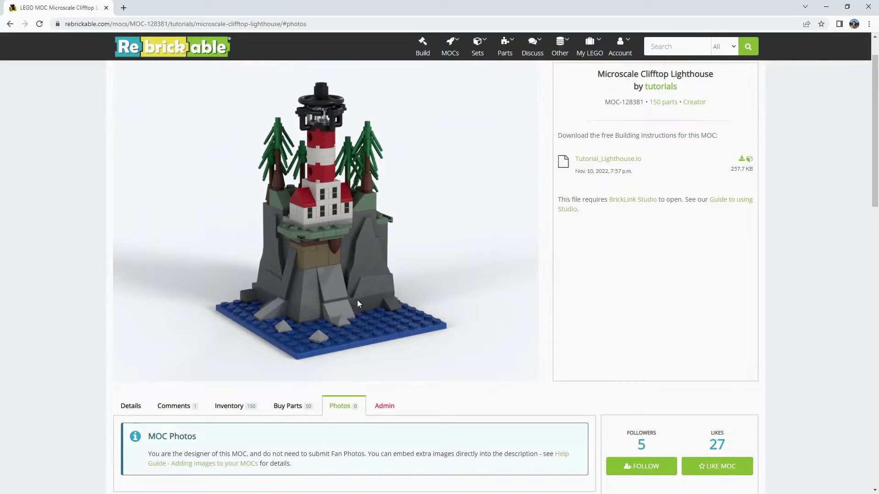
scroll(348, 318, up, 1)
scroll(348, 318, down, 3)
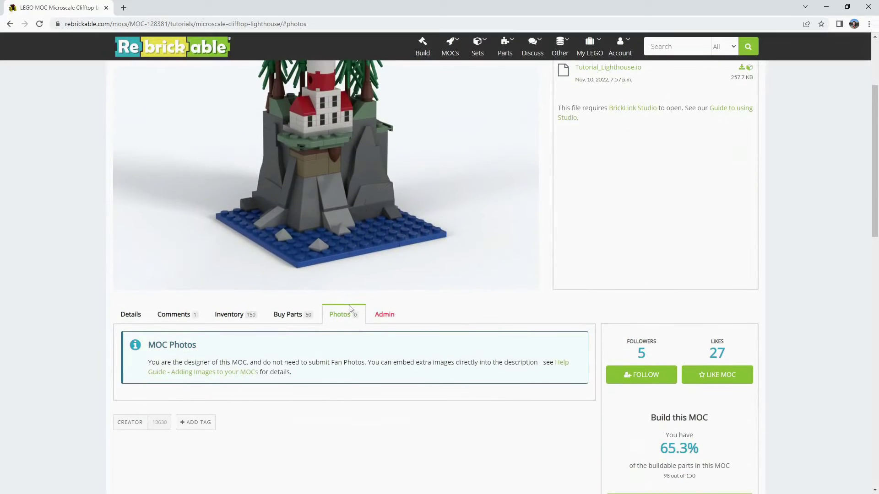
- Open the Admin section and scroll down to the MOC Details/Links form
click(384, 315)
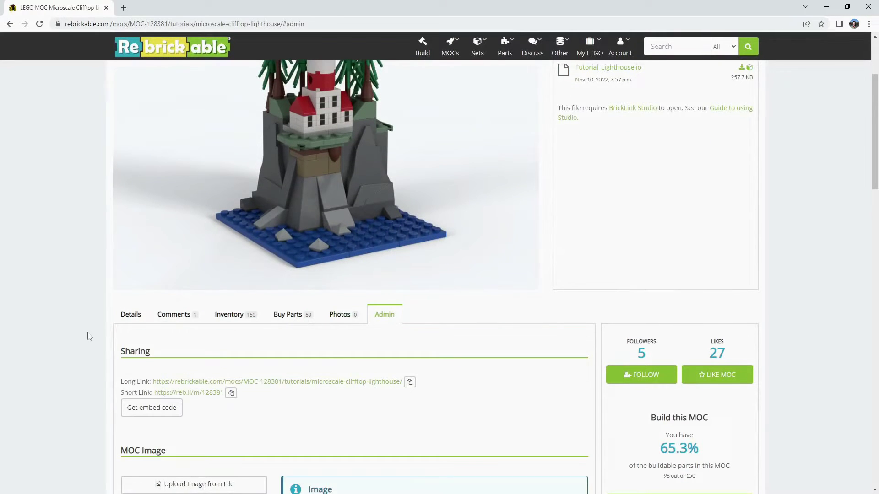
scroll(79, 336, down, 6)
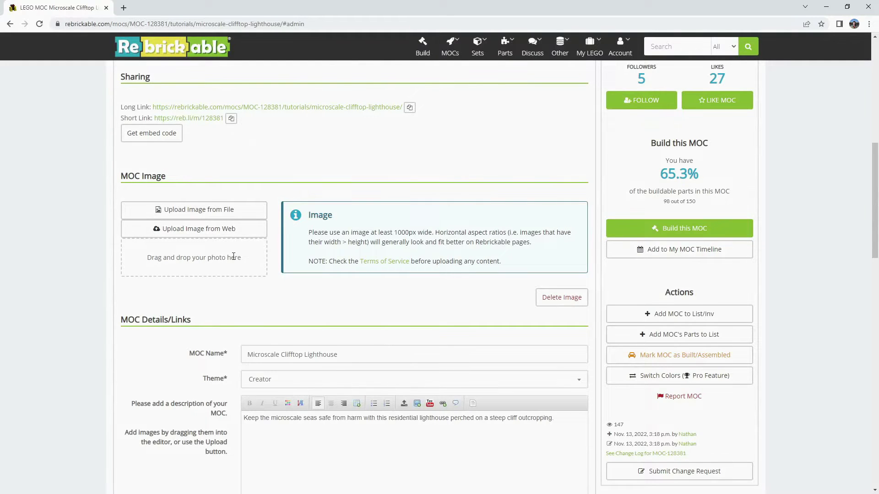
scroll(233, 257, up, 6)
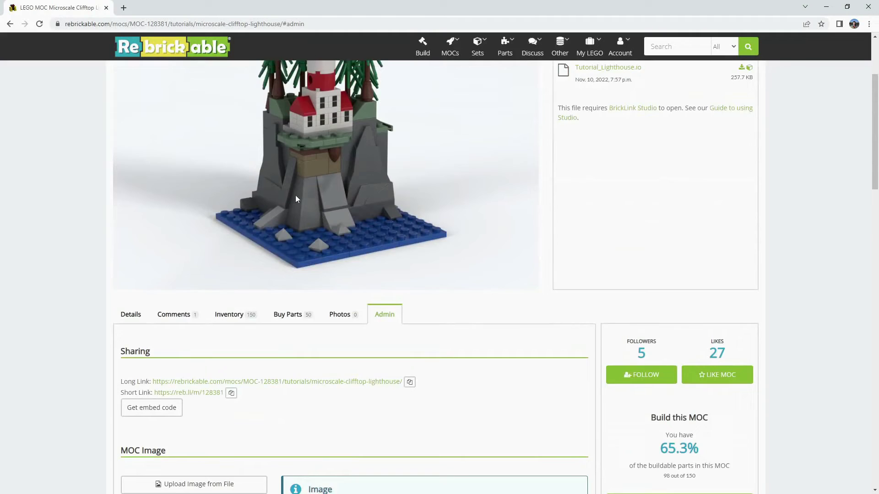
scroll(296, 199, up, 3)
scroll(320, 209, down, 11)
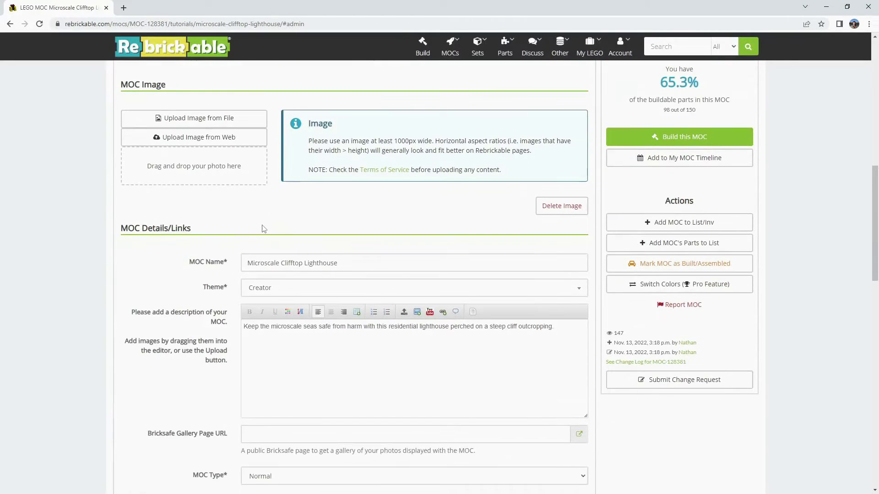
scroll(263, 229, down, 1)
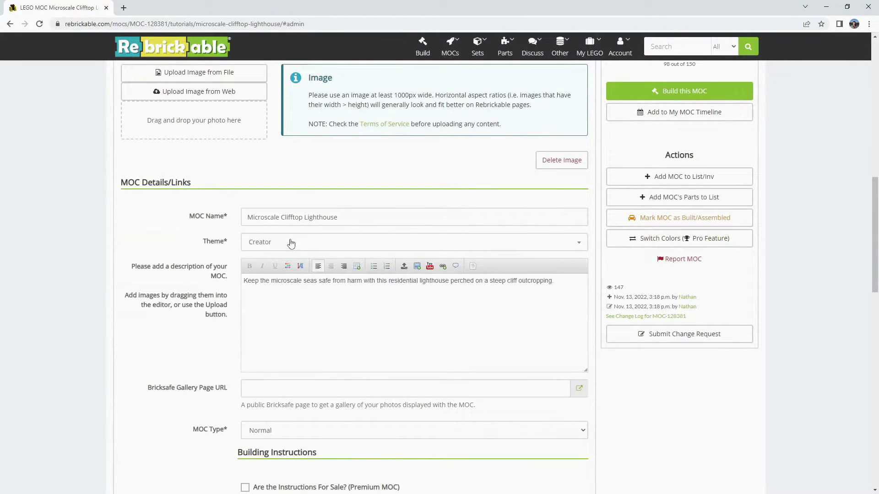
scroll(295, 243, down, 2)
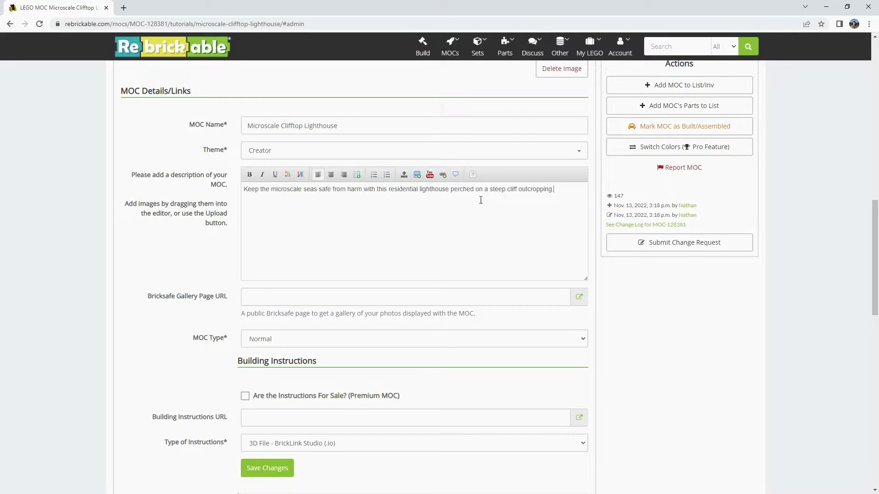
scroll(308, 244, down, 1)
scroll(200, 243, up, 14)
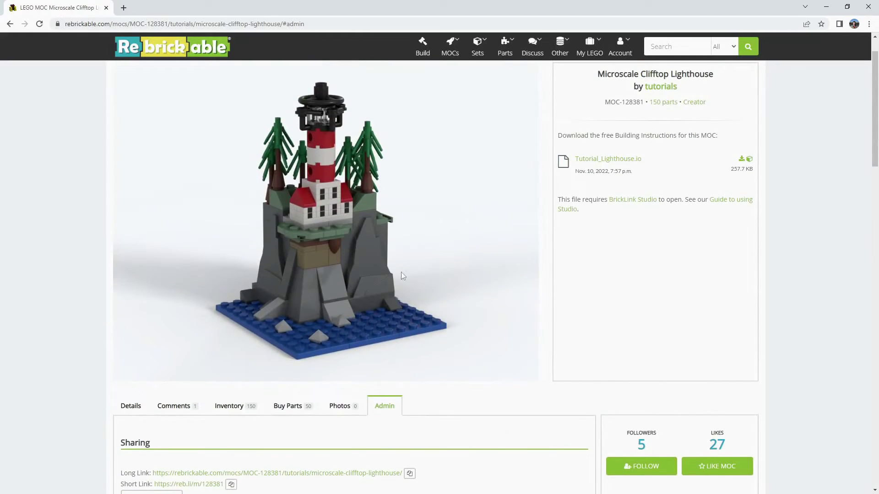
scroll(353, 213, up, 1)
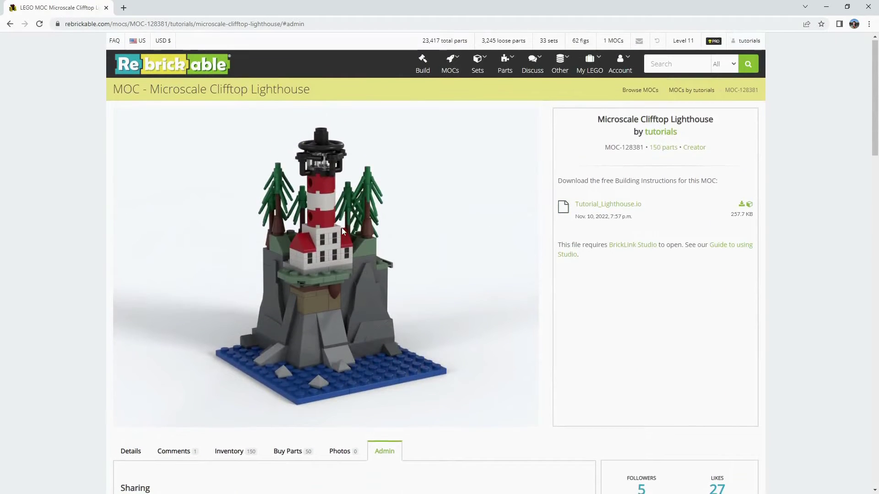
scroll(341, 227, down, 12)
scroll(300, 225, down, 1)
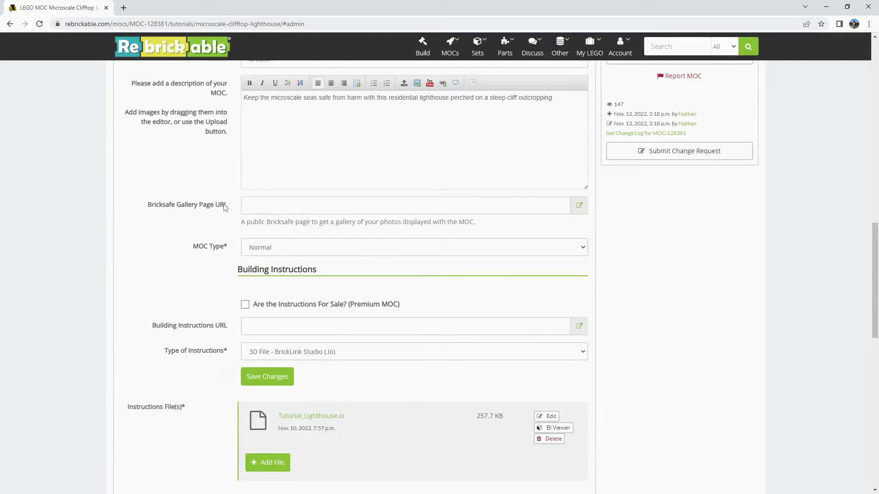
- Copy the Tutorial Lighthouse gallery URL from the maximized Bricksafe window and return to Rebrickable
click(263, 206)
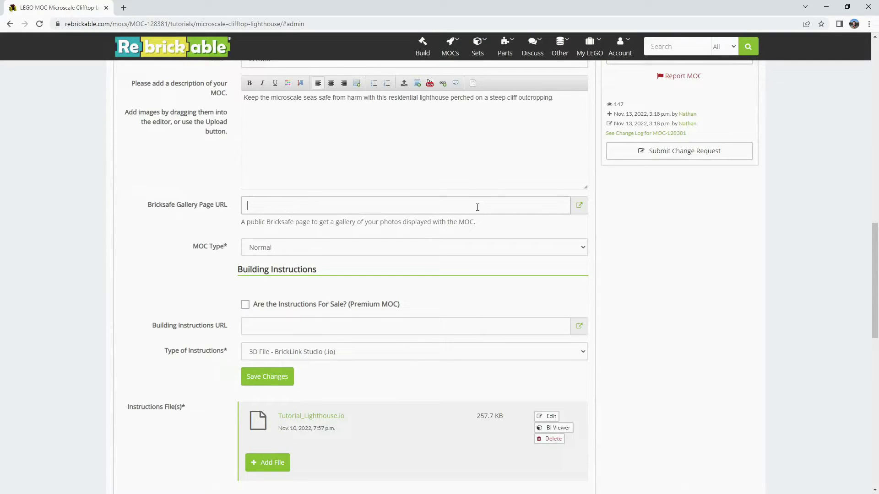
key(alt+Tab)
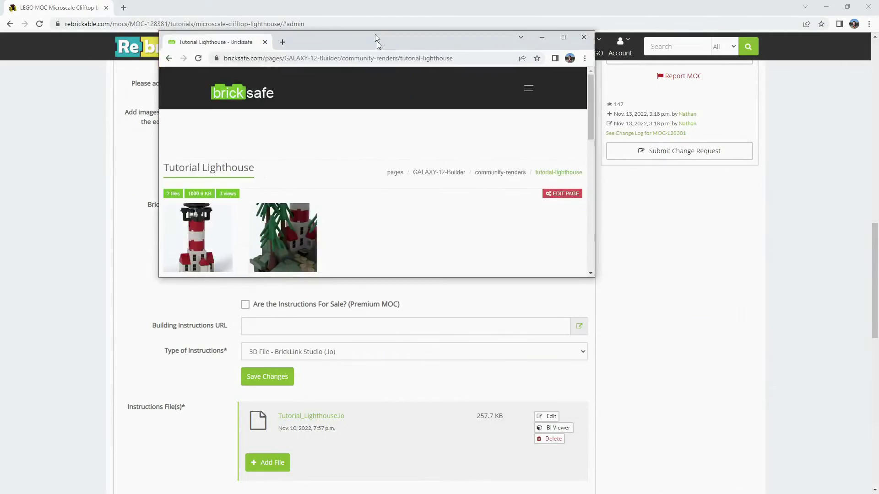
double_click(378, 39)
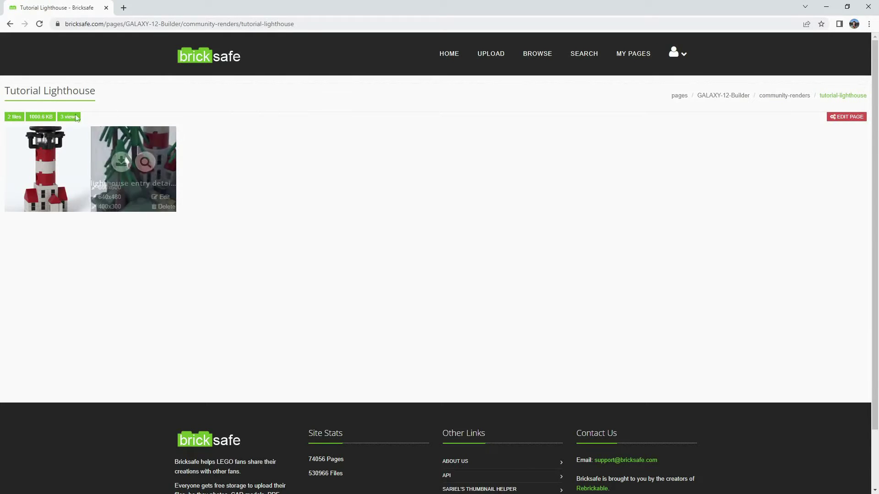
drag(304, 29, 64, 25)
key(ctrl+c)
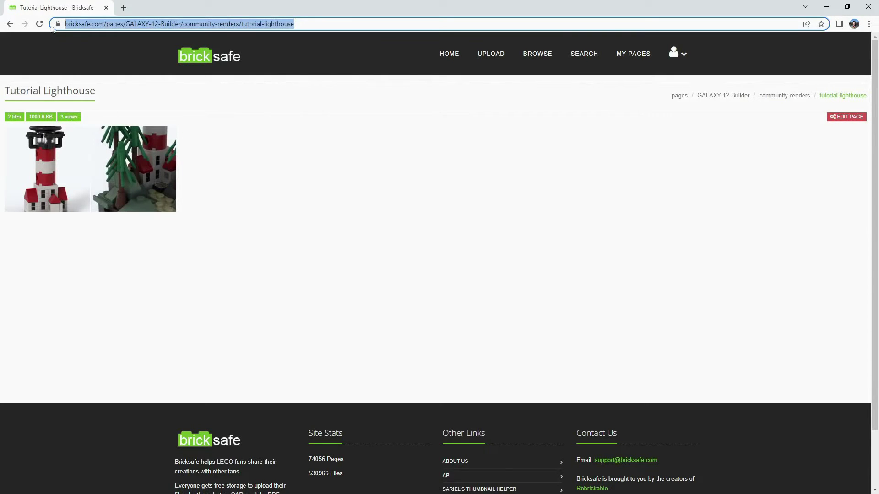
key(alt+Tab)
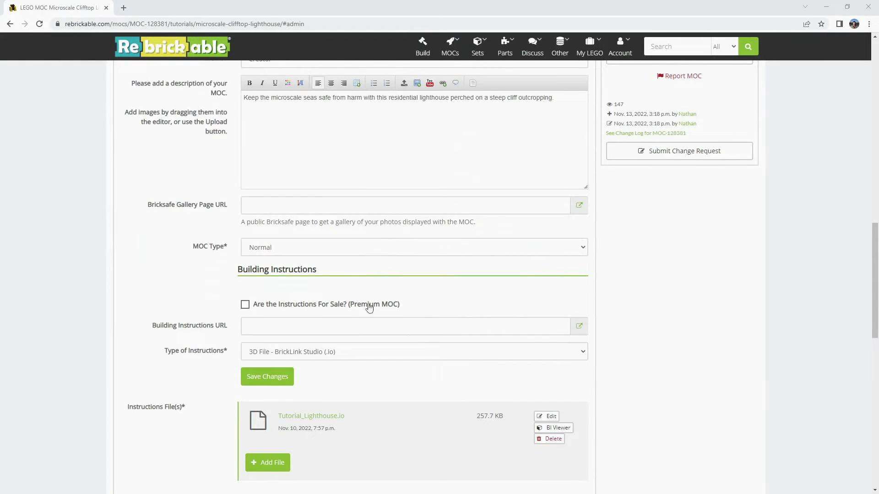
- Paste the copied Bricksafe address into the Bricksafe Gallery Page URL field
click(256, 203)
key(ctrl+v)
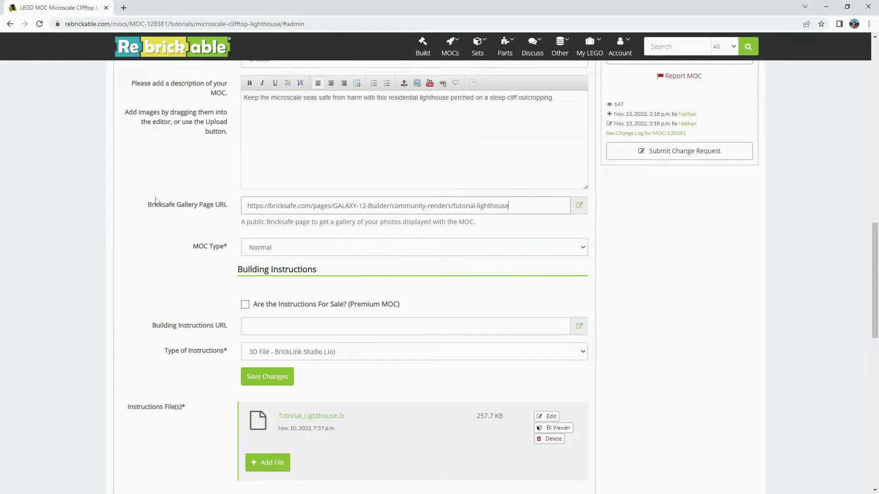
scroll(277, 138, up, 12)
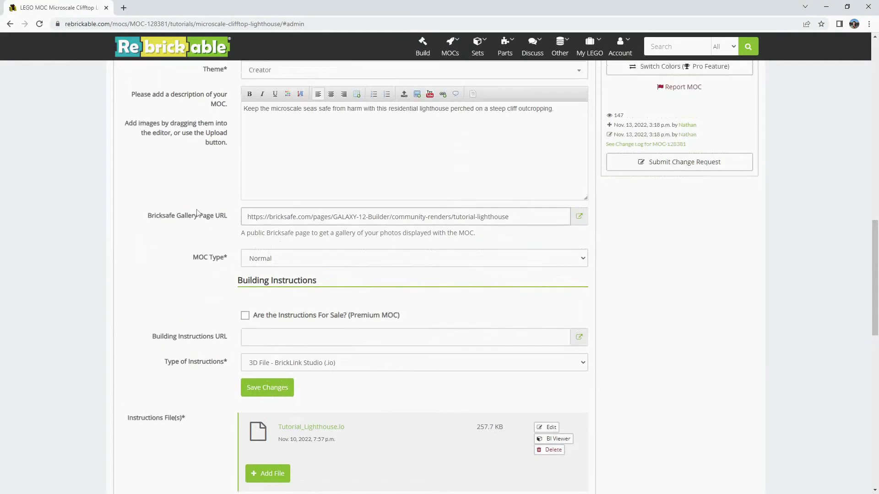
scroll(277, 137, up, 5)
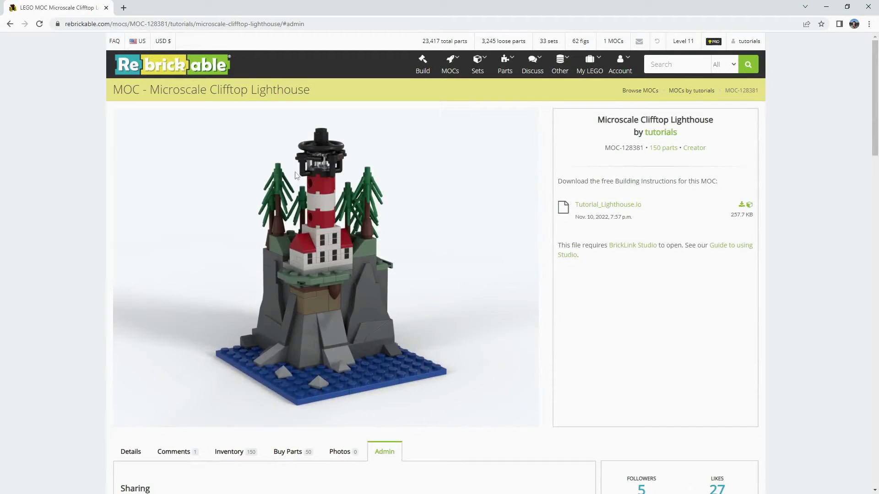
scroll(304, 186, down, 15)
scroll(207, 214, down, 2)
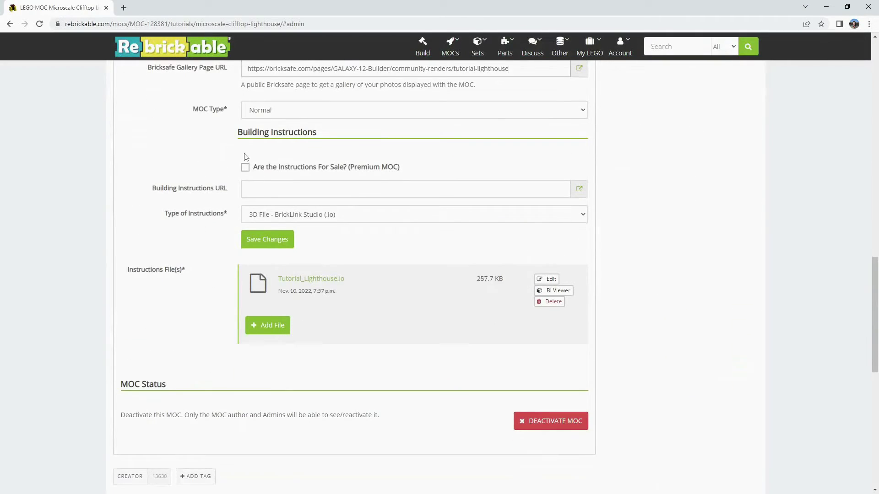
scroll(246, 188, up, 2)
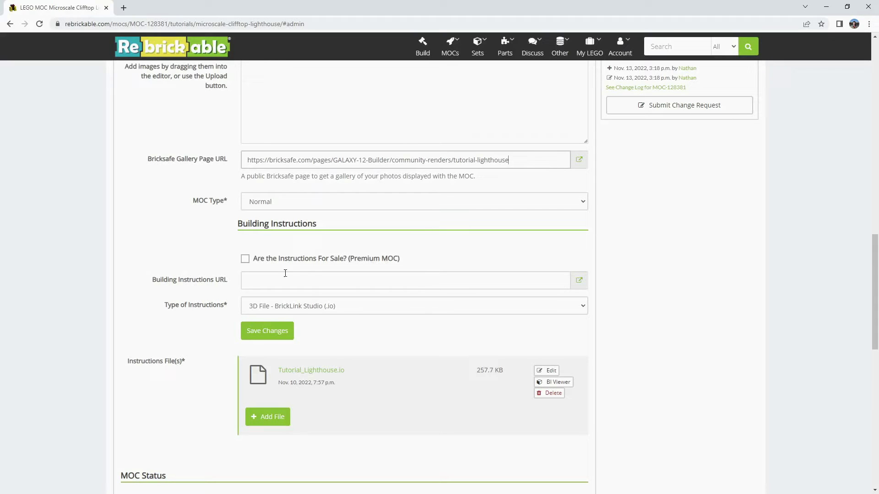
scroll(332, 299, down, 1)
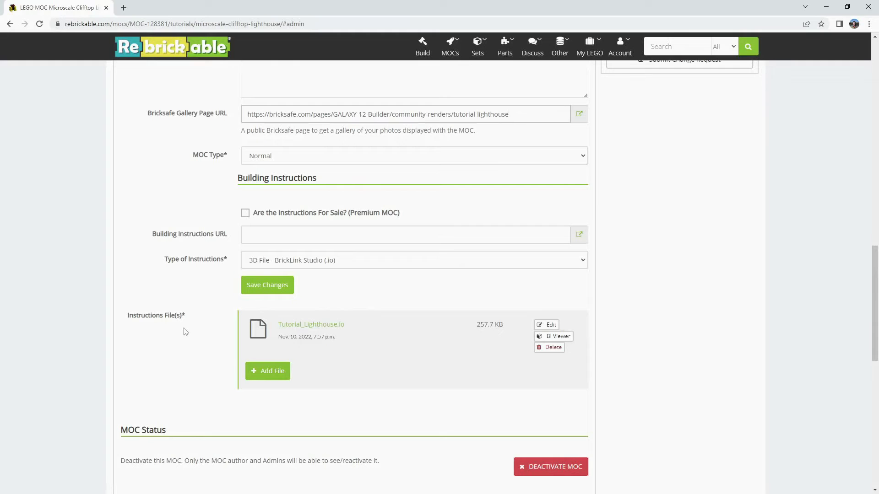
scroll(197, 333, up, 3)
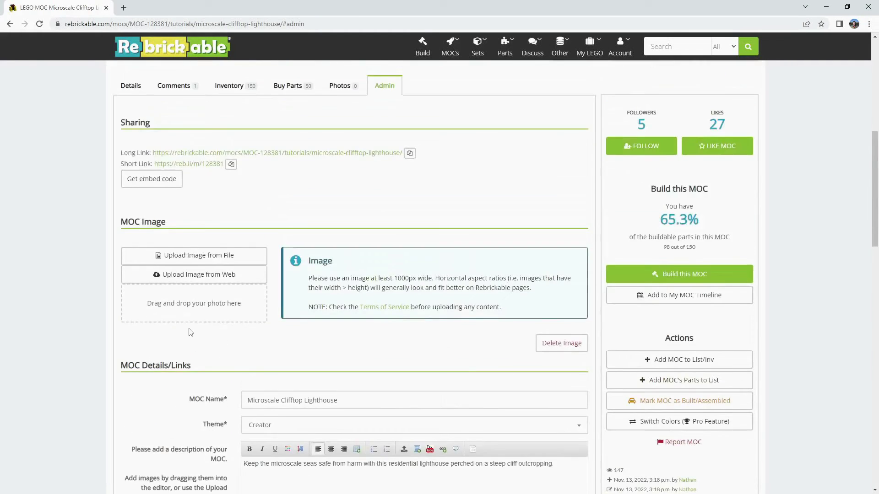
scroll(191, 333, up, 8)
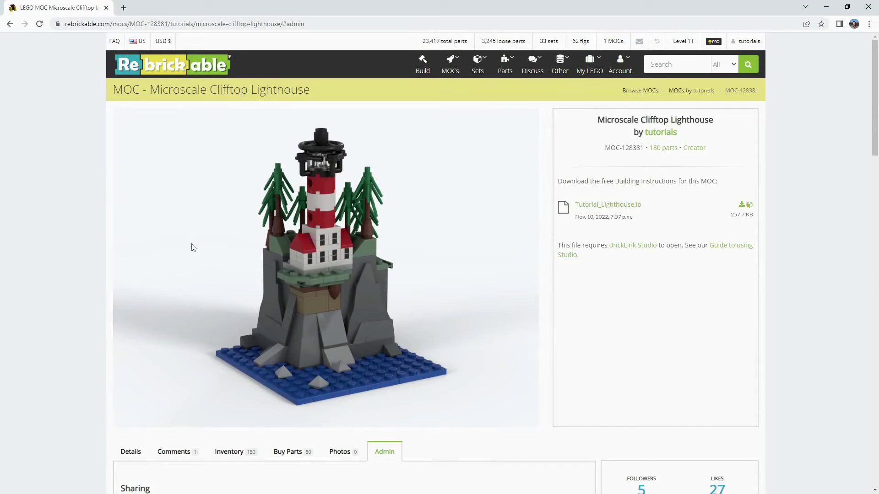
scroll(193, 248, down, 18)
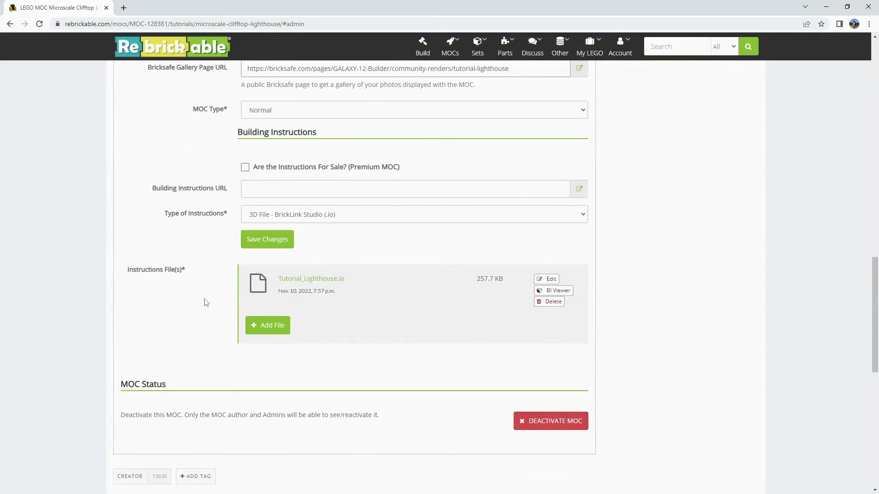
scroll(274, 355, down, 2)
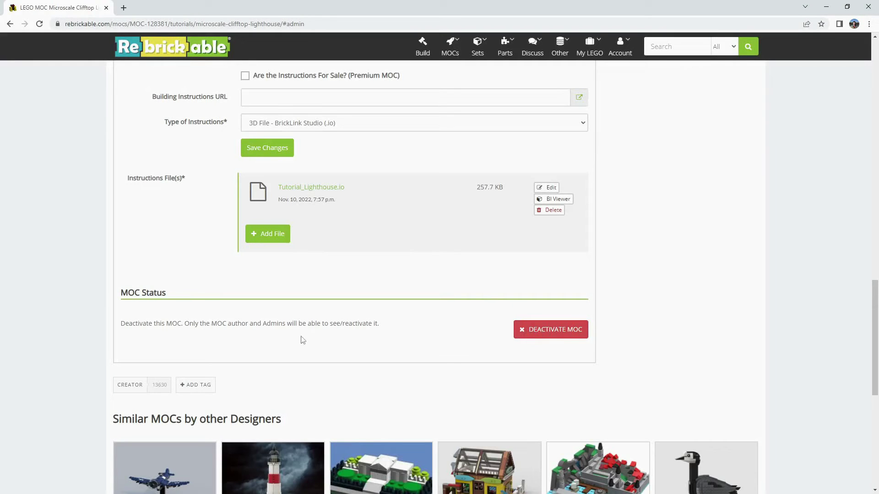
- Save the MOC changes including the Bricksafe gallery link
scroll(202, 320, up, 4)
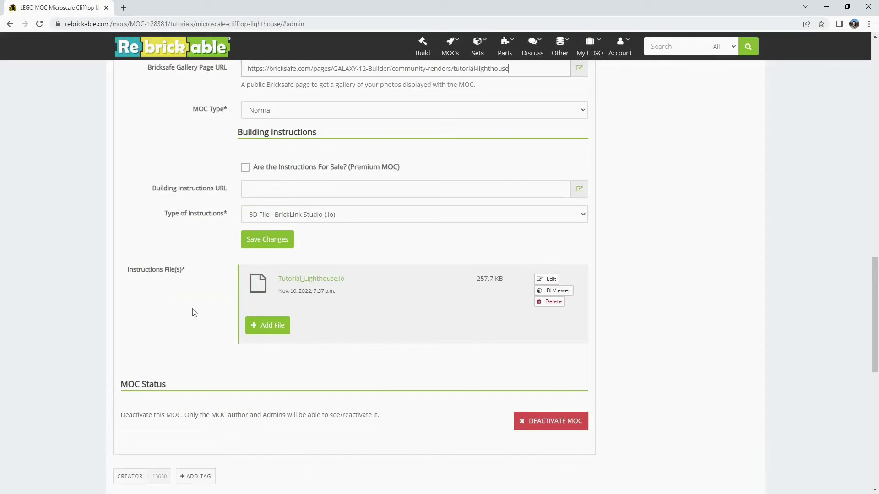
scroll(264, 335, up, 2)
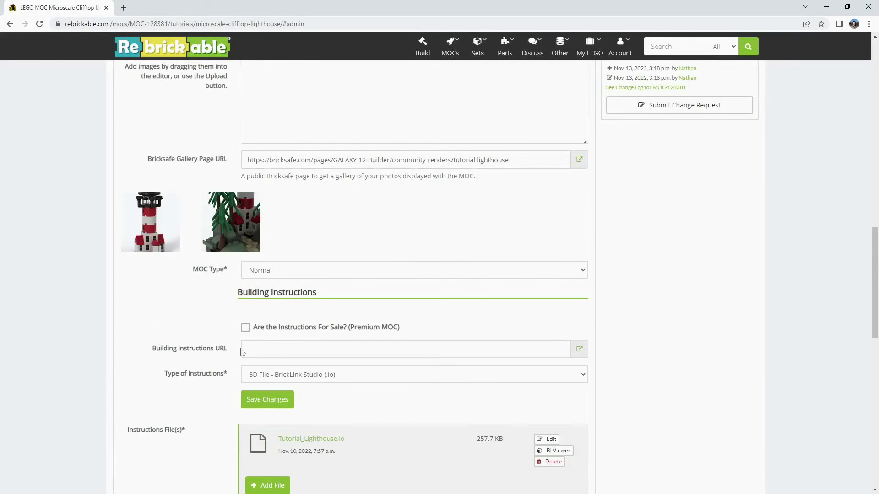
click(267, 401)
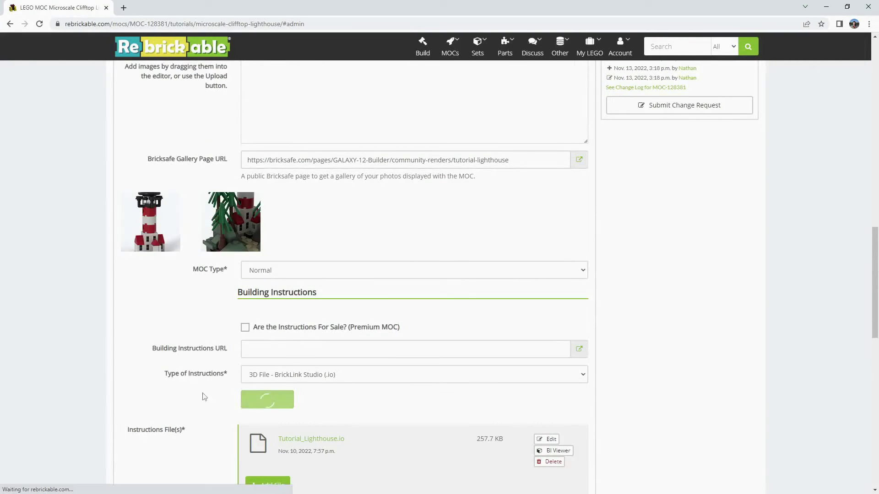
- Return to the MOC's Details section showing its description
scroll(217, 301, up, 6)
scroll(217, 300, up, 5)
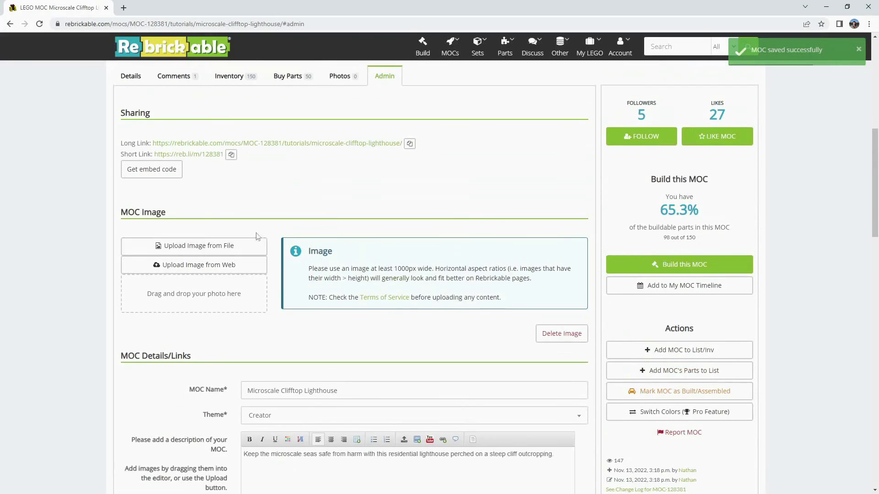
click(125, 215)
scroll(97, 224, down, 1)
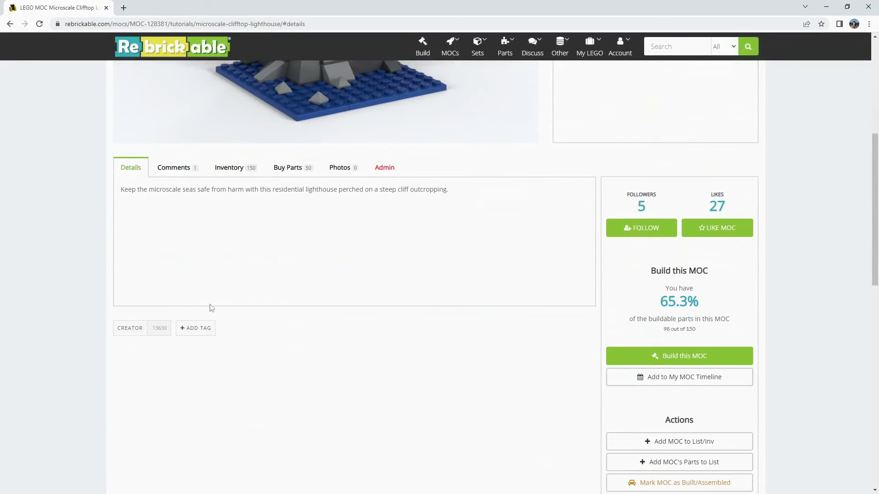
- Add the 'lighthouse' tag with the tag dialog set to Keep Open
click(198, 329)
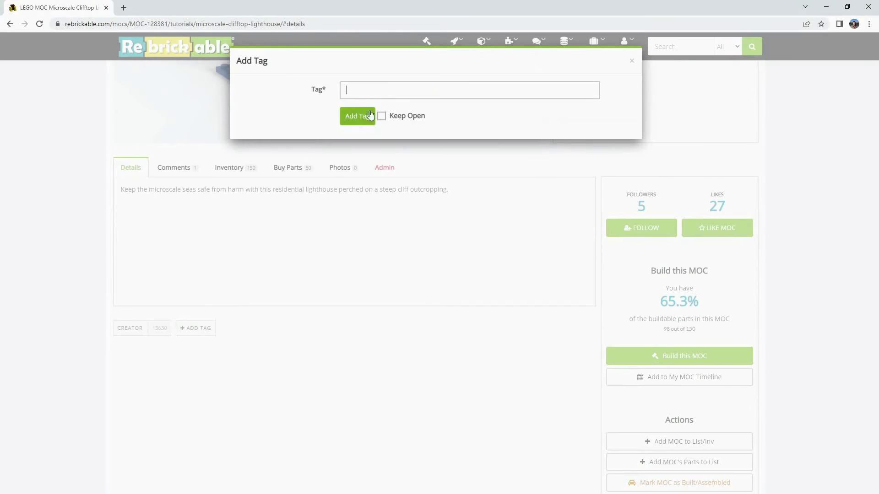
click(381, 116)
click(369, 92)
key(Return)
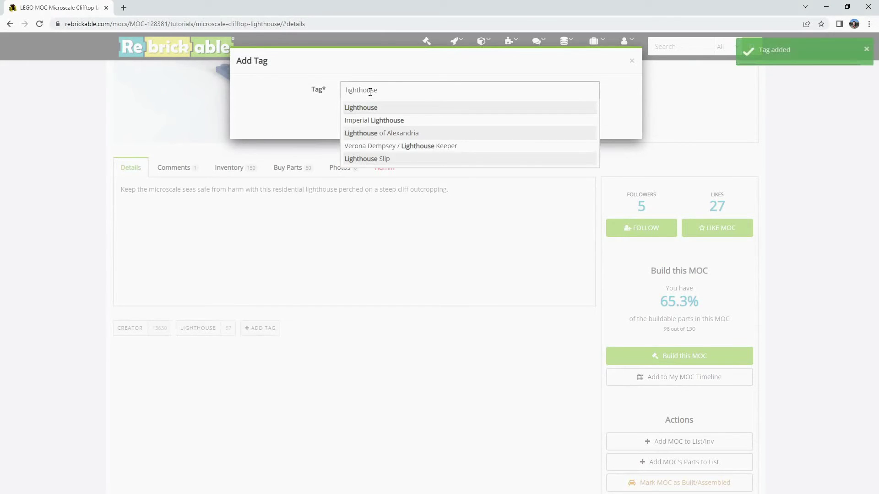
- Add the 'microscale' tag and close the tag dialog
key(BackSpace)
key(BackSpace)
key(BackSpace)
key(BackSpace)
key(BackSpace)
key(BackSpace)
key(BackSpace)
key(BackSpace)
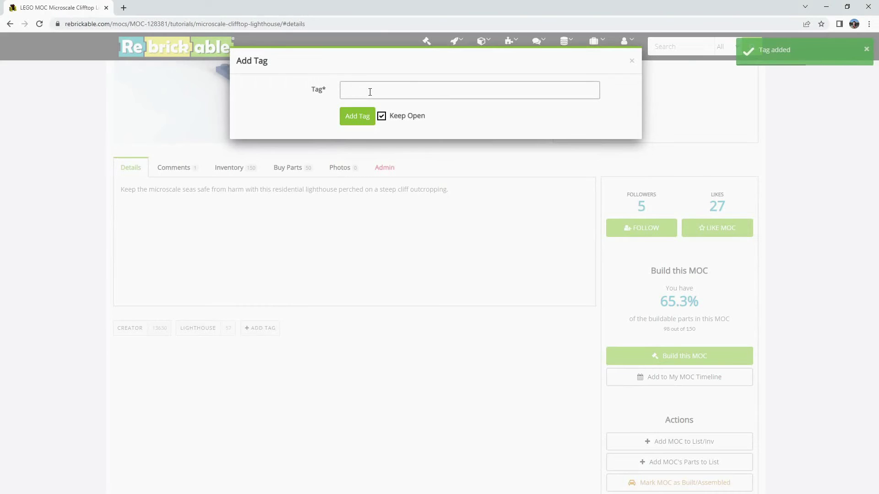
text(micro)
key(Down)
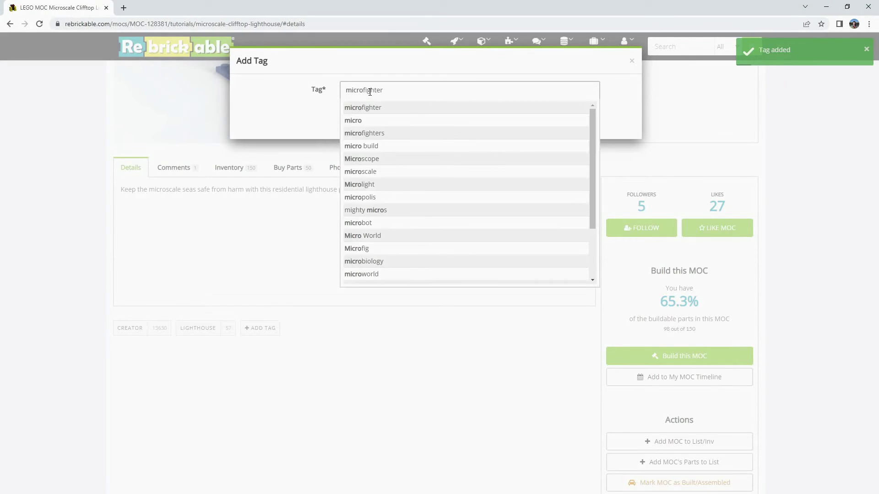
text(scal)
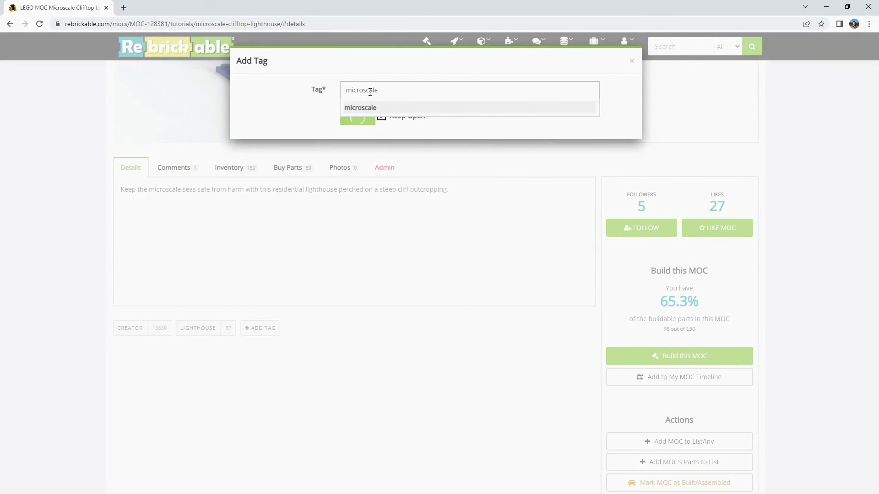
key(Return)
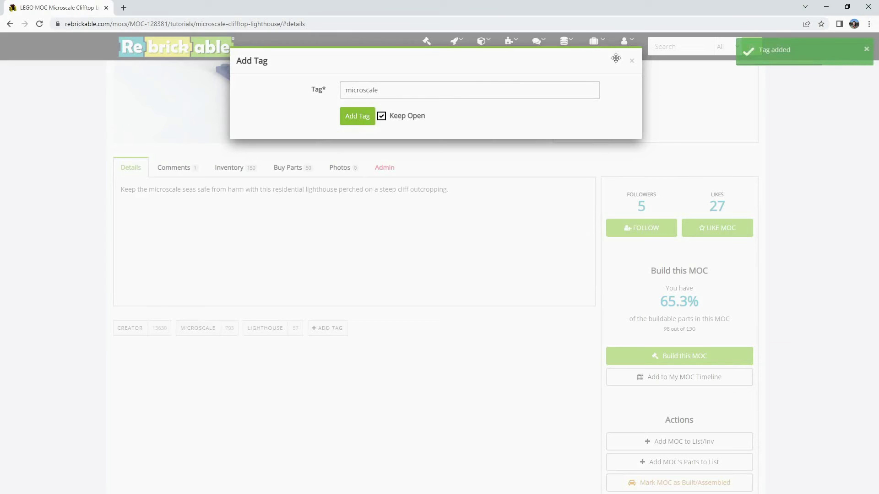
click(632, 61)
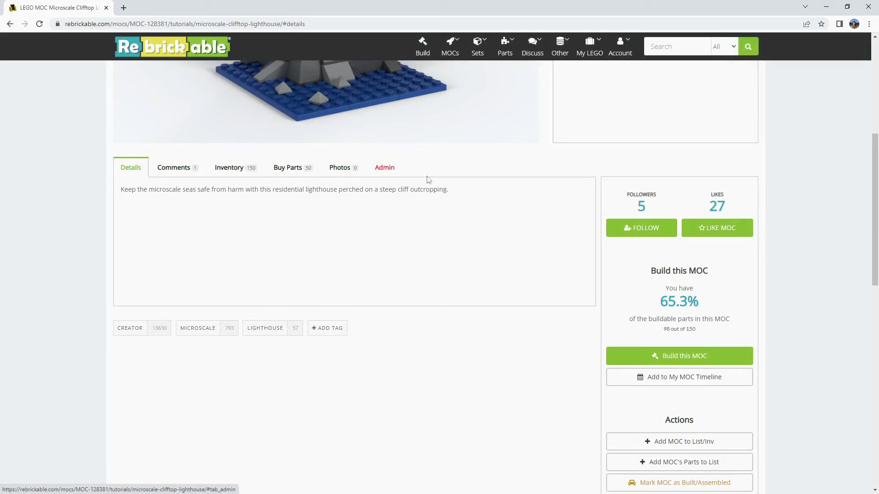
scroll(97, 360, up, 1)
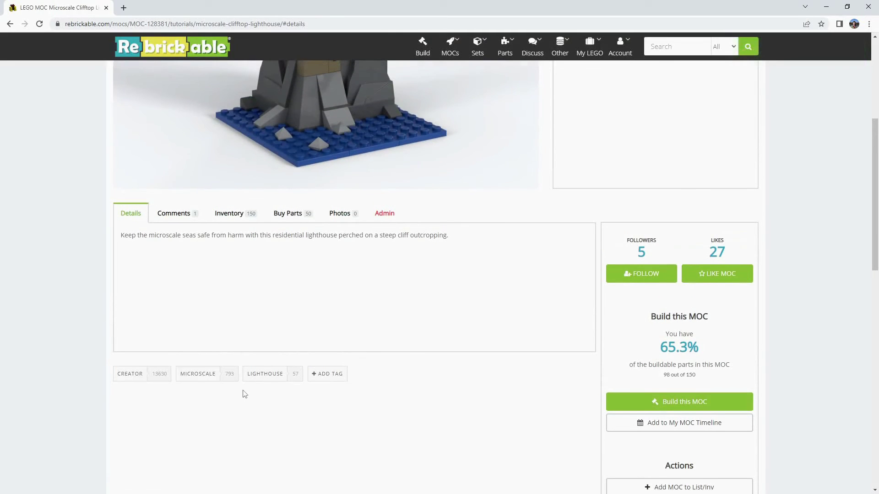
scroll(245, 394, down, 3)
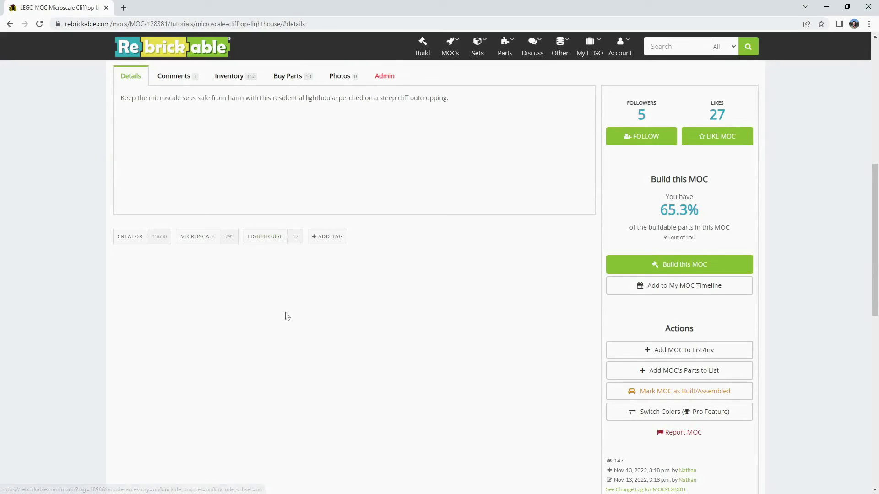
scroll(427, 319, up, 7)
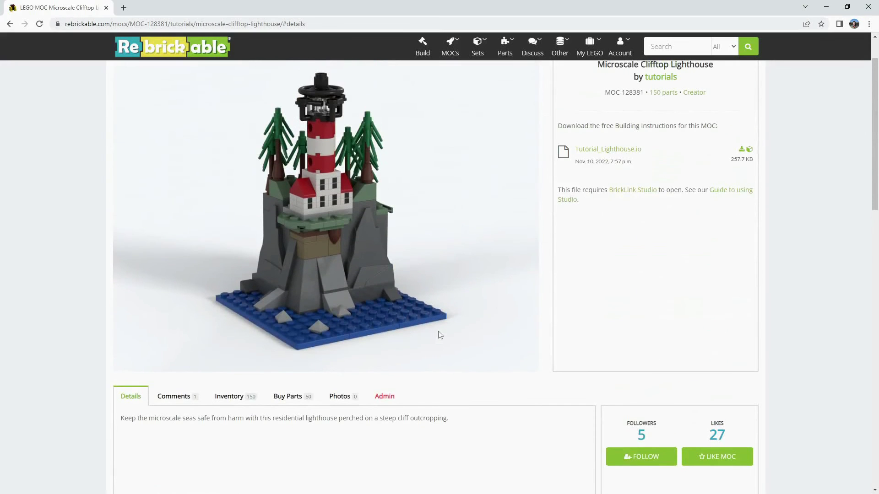
- Reload the lighthouse MOC page and advance the Bricksafe slideshow to the lighthouse close-up
click(39, 24)
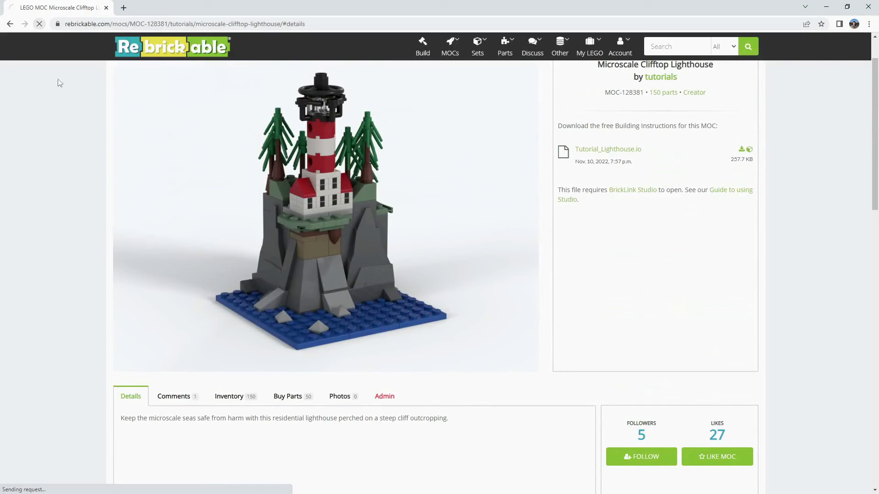
scroll(60, 226, up, 1)
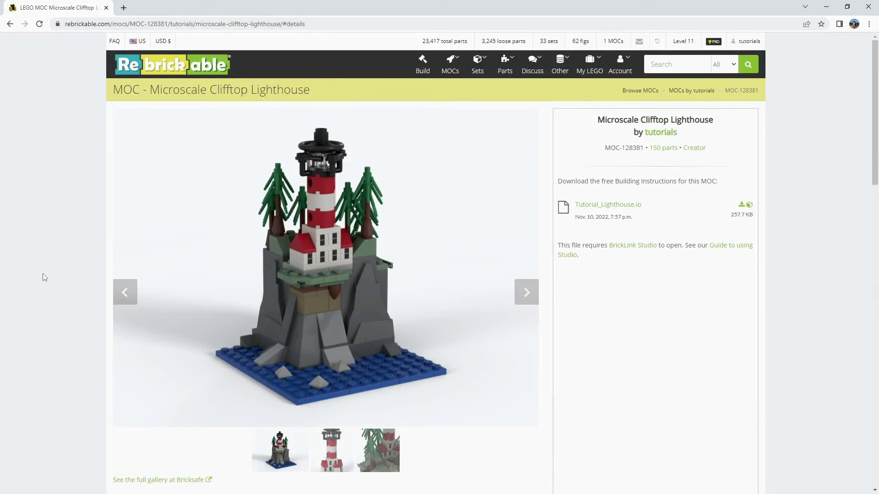
click(527, 292)
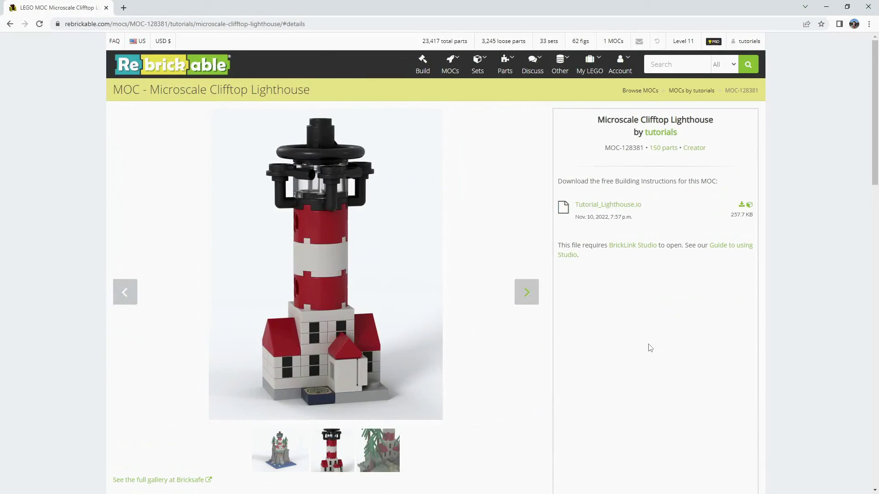
scroll(641, 345, down, 1)
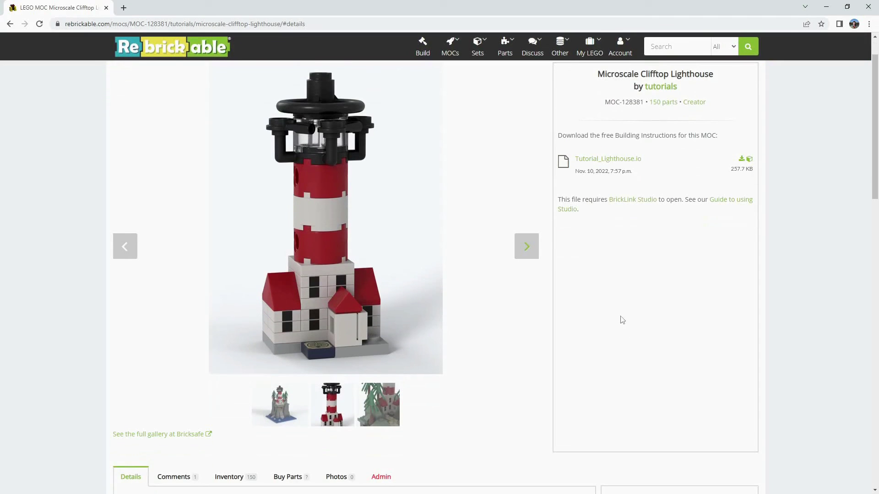
- Step the slideshow to the trees image and then back around to the first render
click(528, 252)
scroll(600, 293, up, 1)
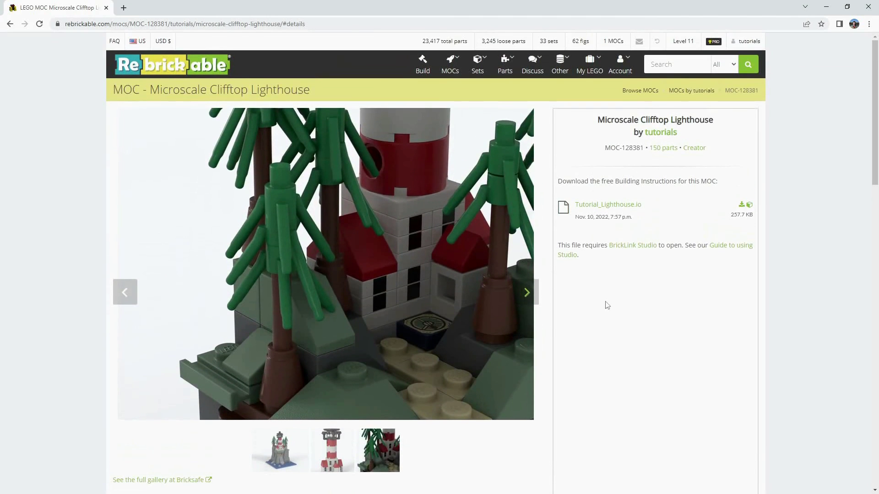
click(527, 292)
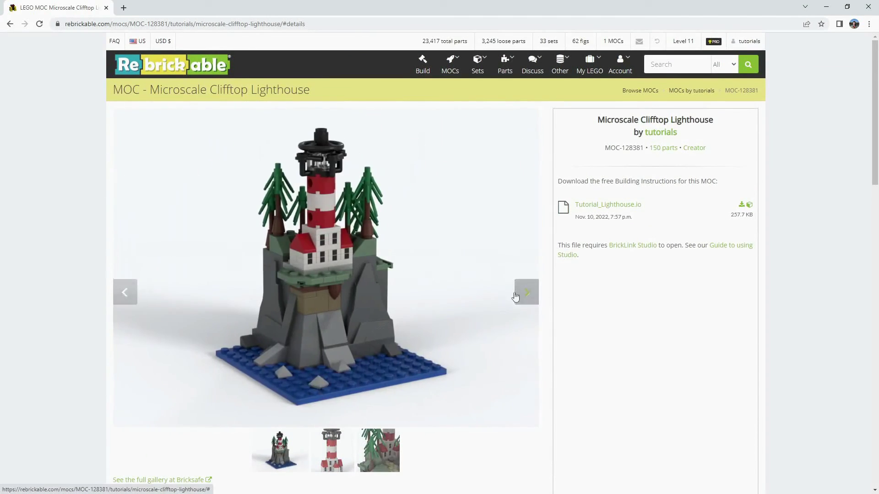
scroll(465, 281, down, 3)
scroll(485, 282, down, 3)
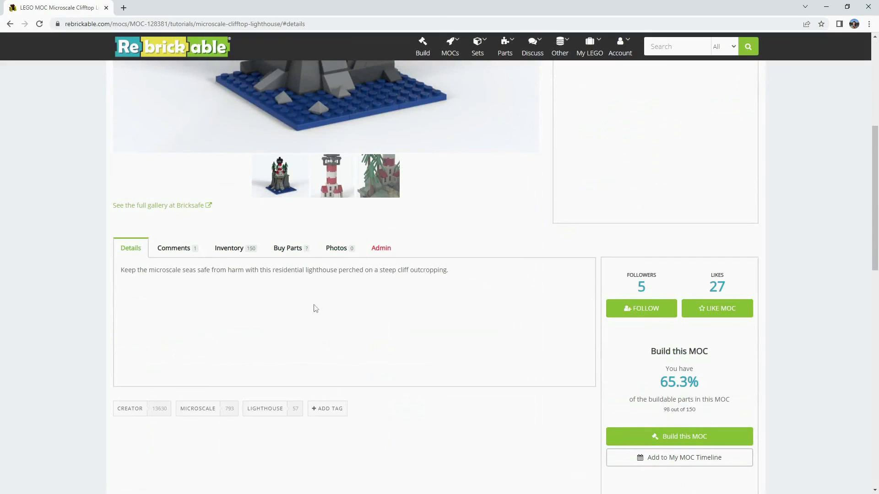
scroll(50, 330, up, 2)
scroll(49, 334, down, 1)
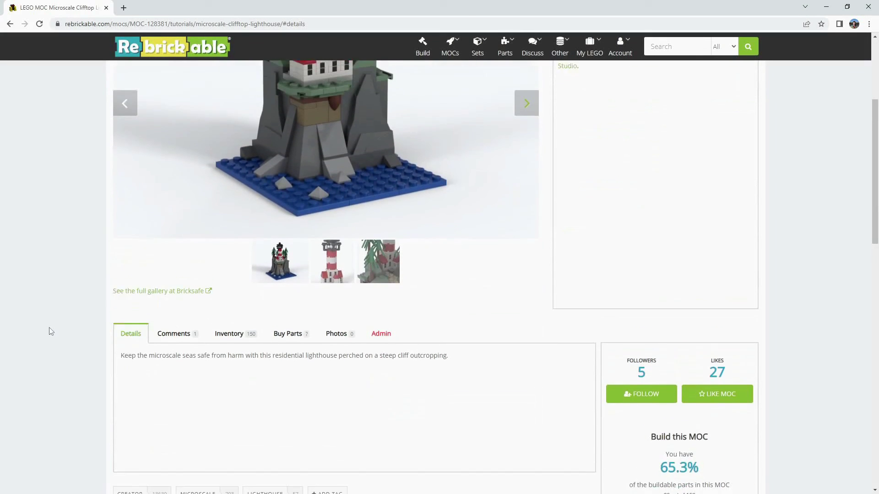
scroll(50, 334, up, 2)
scroll(52, 338, up, 3)
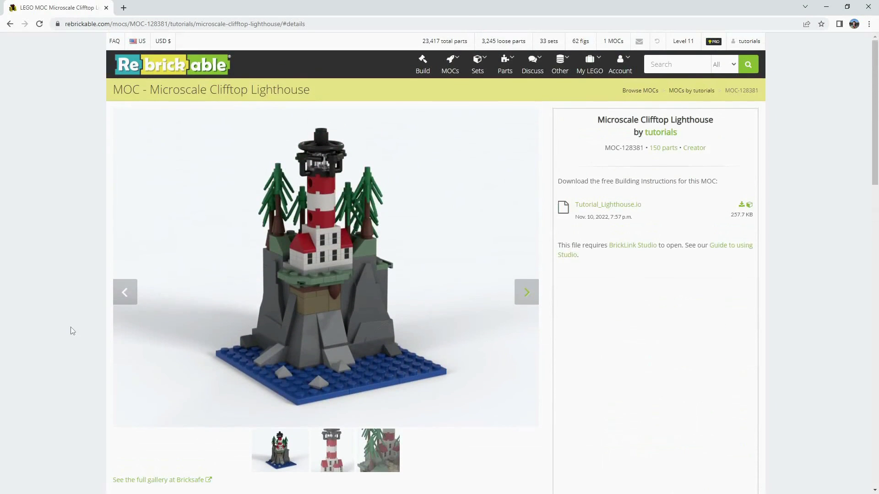